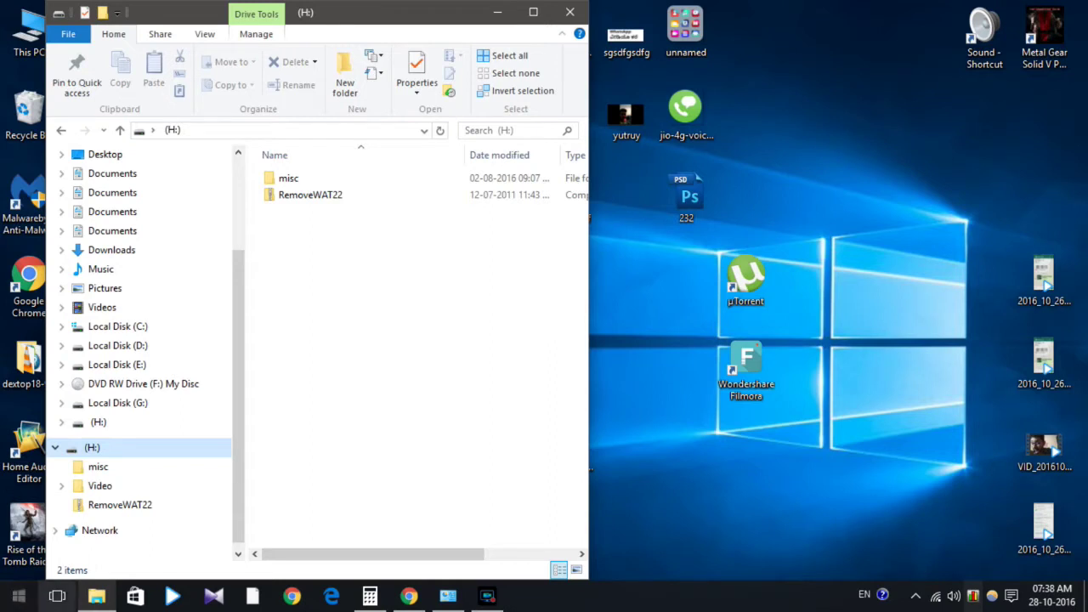
Open Control Panel and arrange its window side by side with the H: drive window.
click(15, 599)
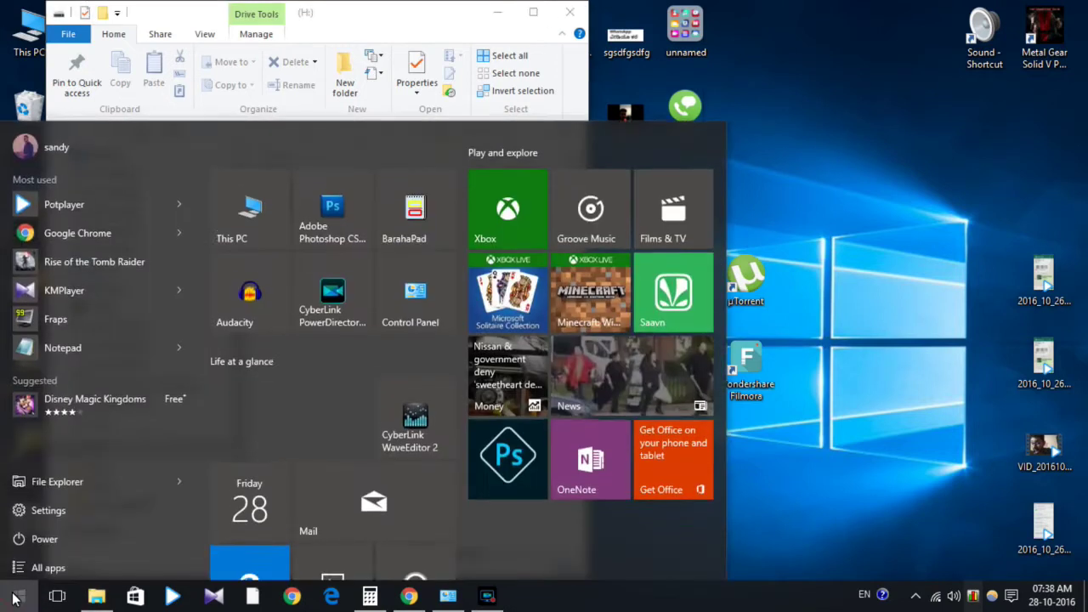
text(cont)
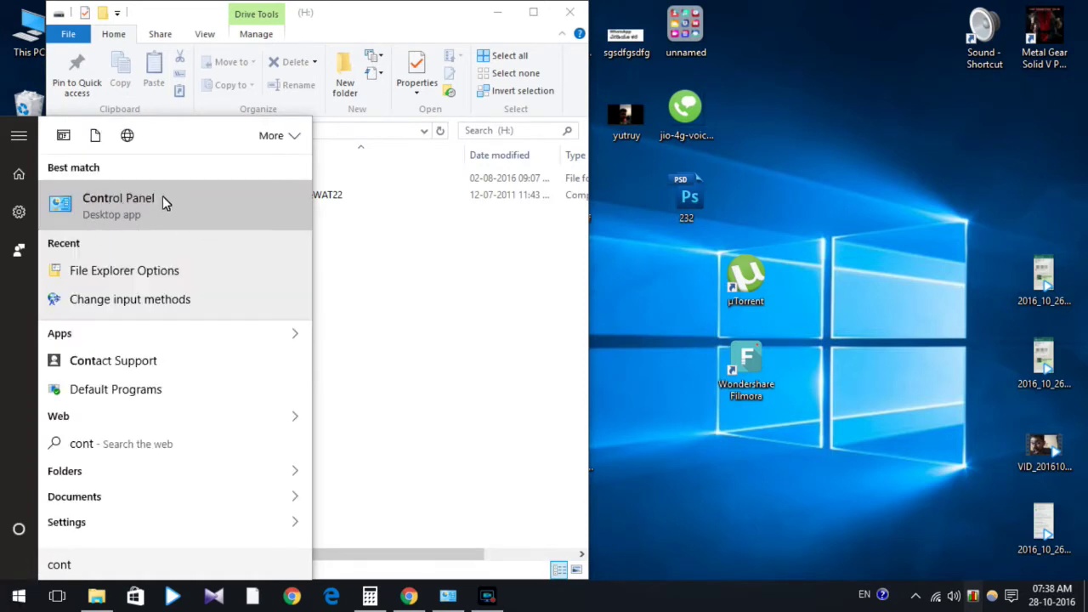
click(109, 210)
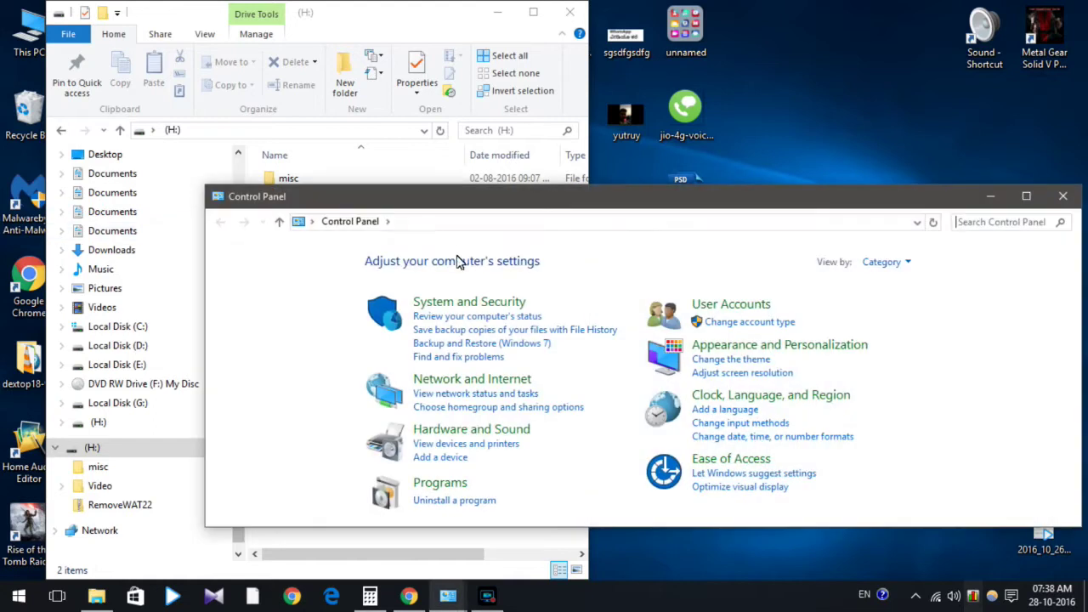
drag(677, 208, 1087, 280)
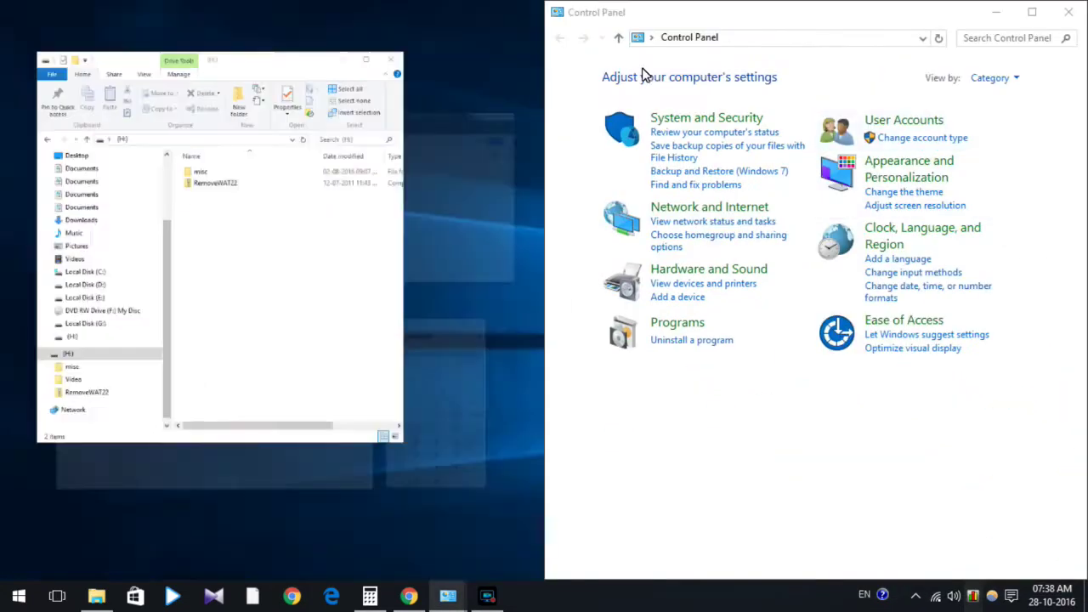
click(119, 242)
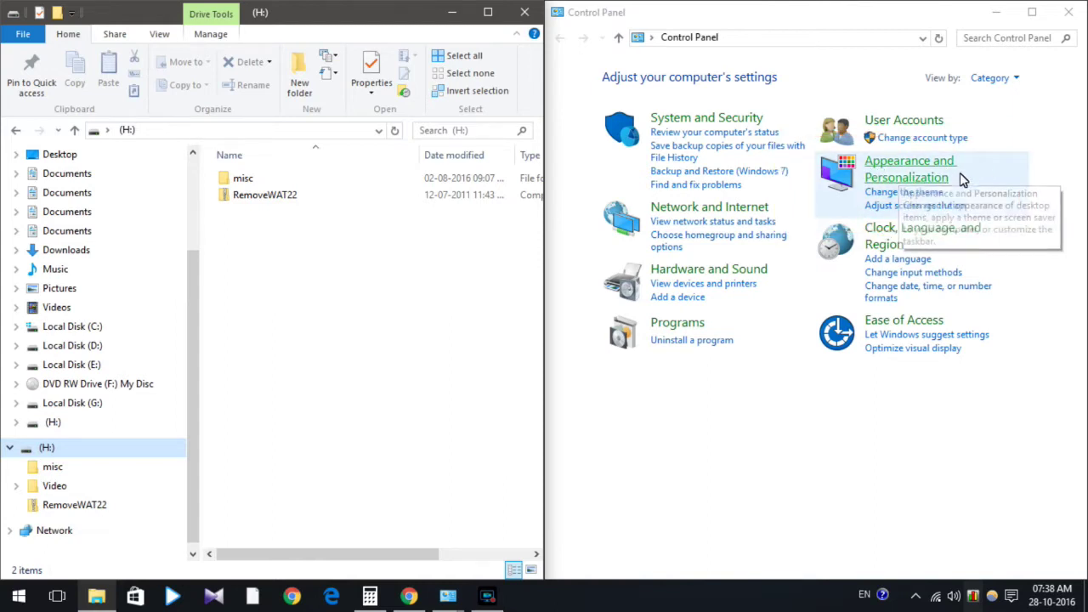
Open File Explorer Options under Appearance and Personalization, keep the drive's contents uncovered, and show the advanced view settings.
click(902, 173)
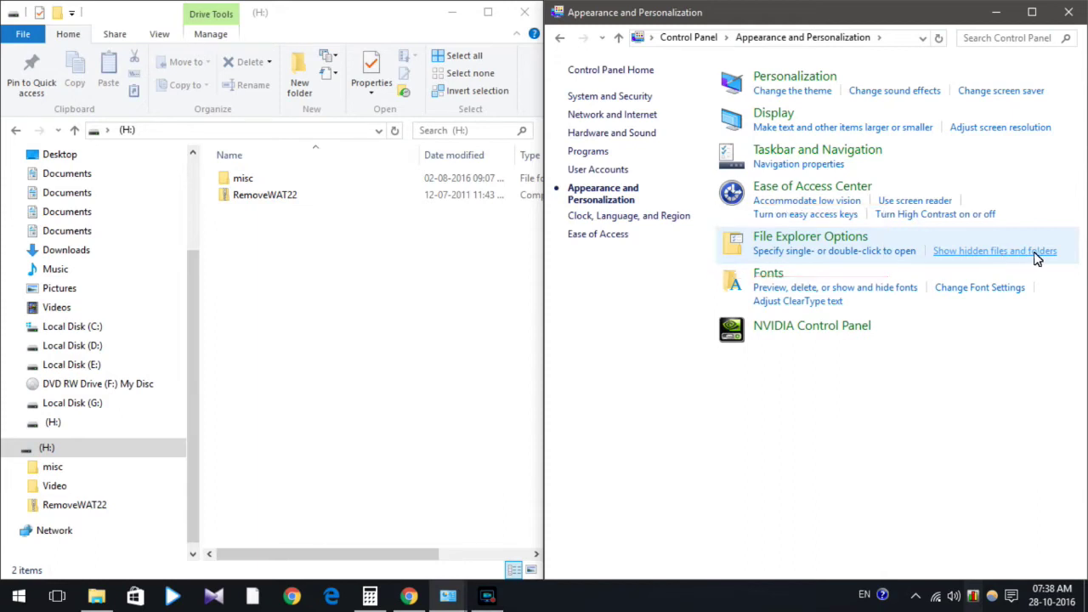
click(789, 239)
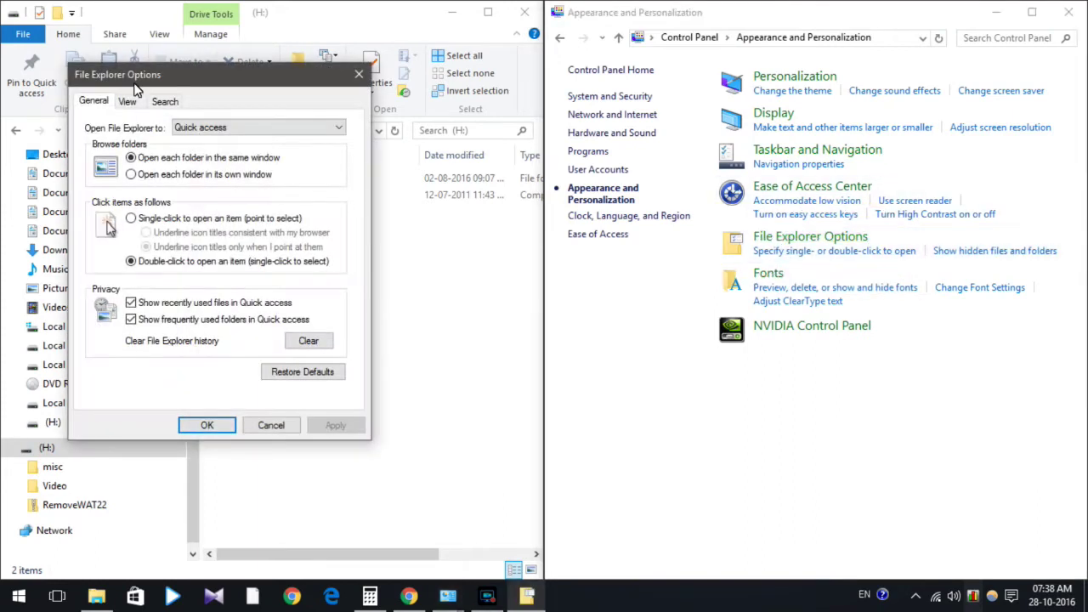
drag(132, 85, 705, 120)
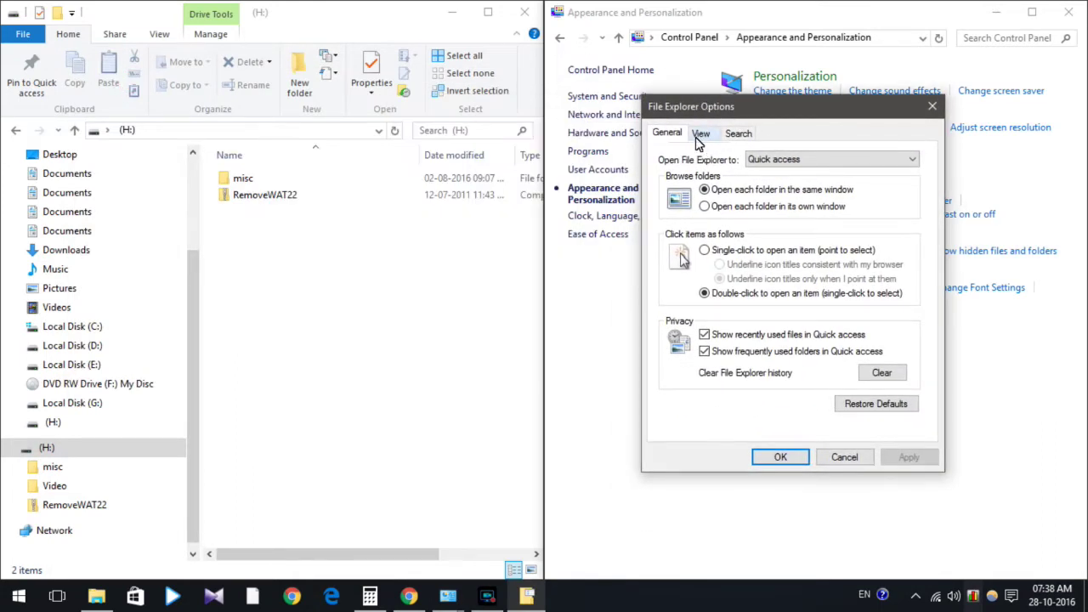
click(700, 136)
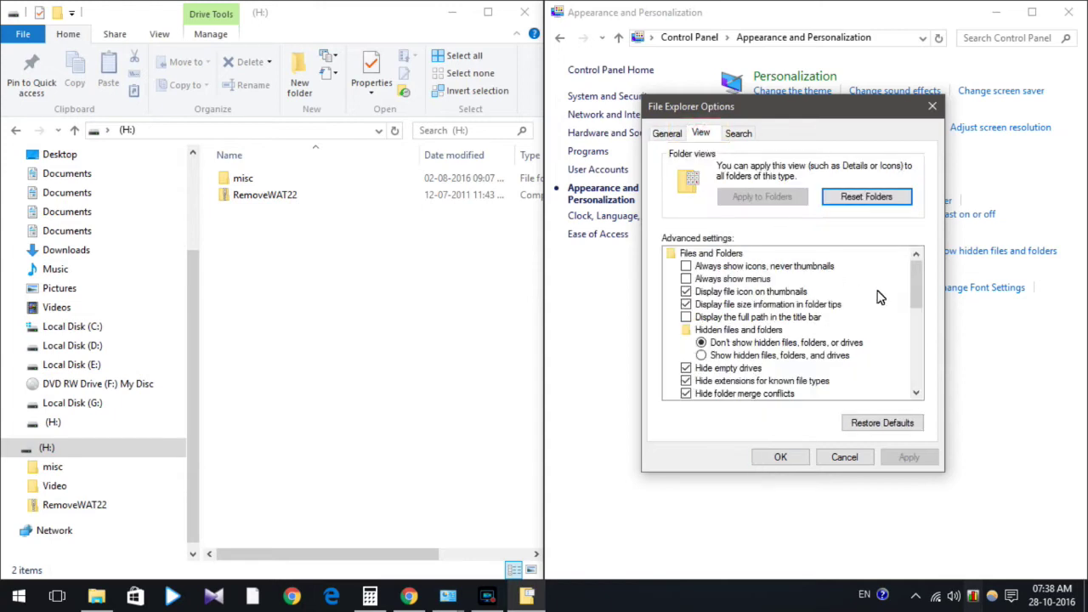
Show hidden files, folders, and drives, stop hiding empty drives, known extensions, folder merge conflicts, and protected operating system files, and apply the changes.
drag(918, 290, 918, 308)
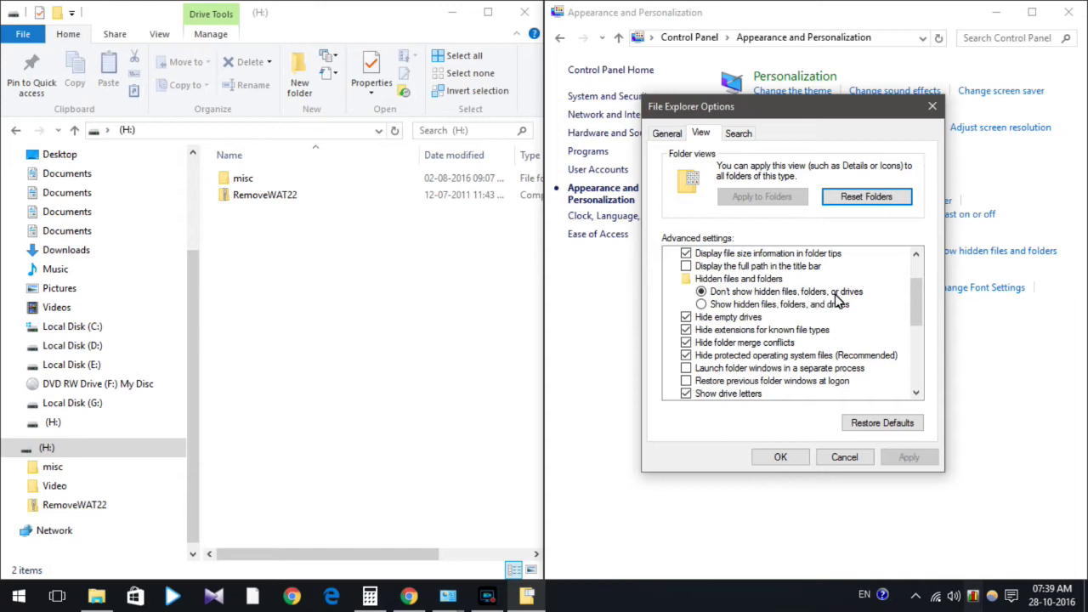
click(703, 307)
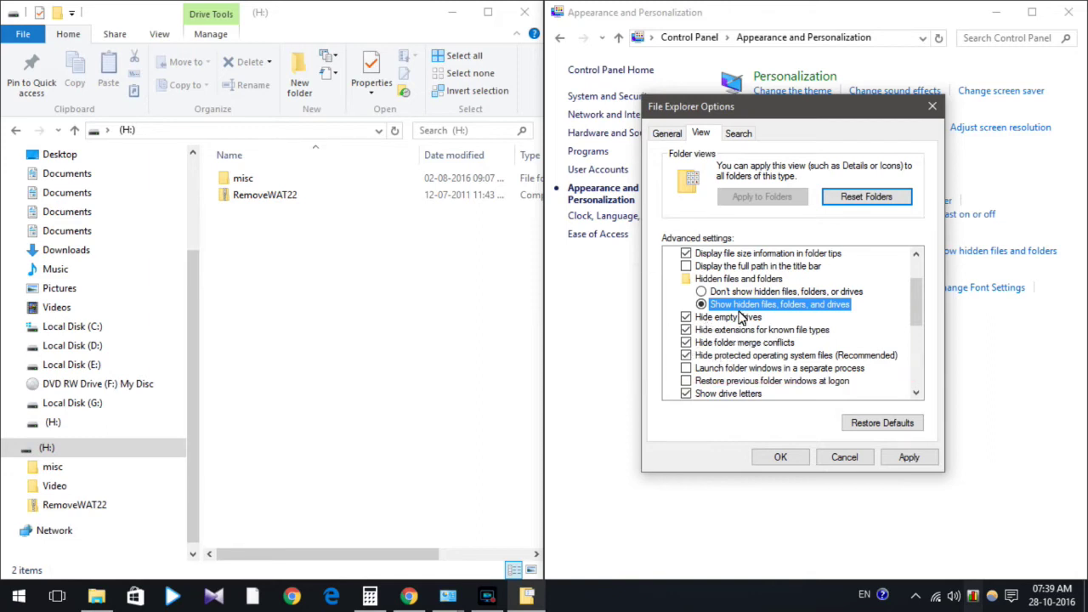
click(686, 317)
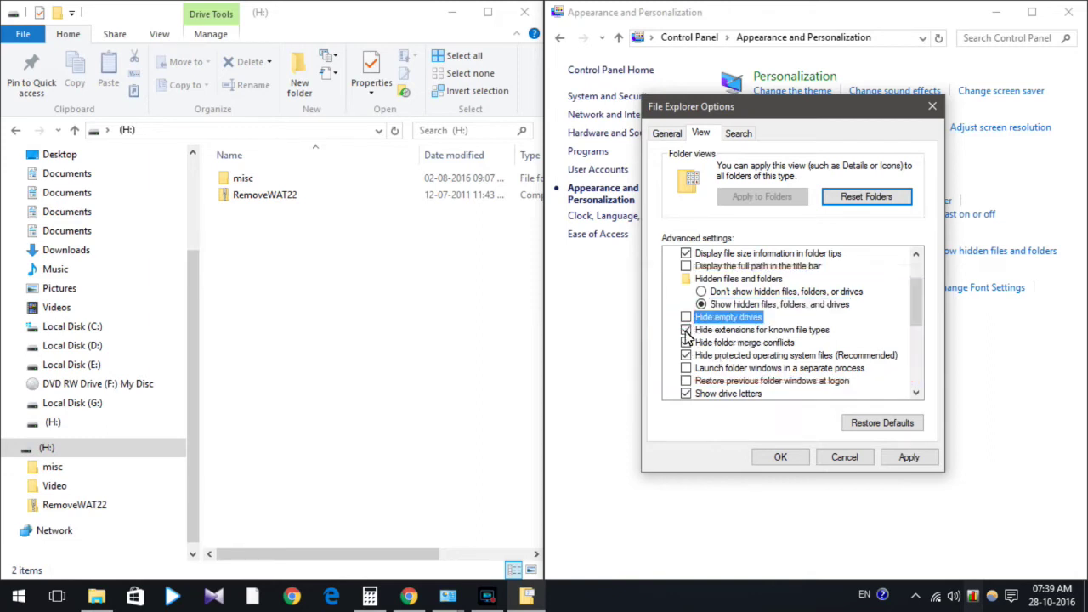
click(686, 330)
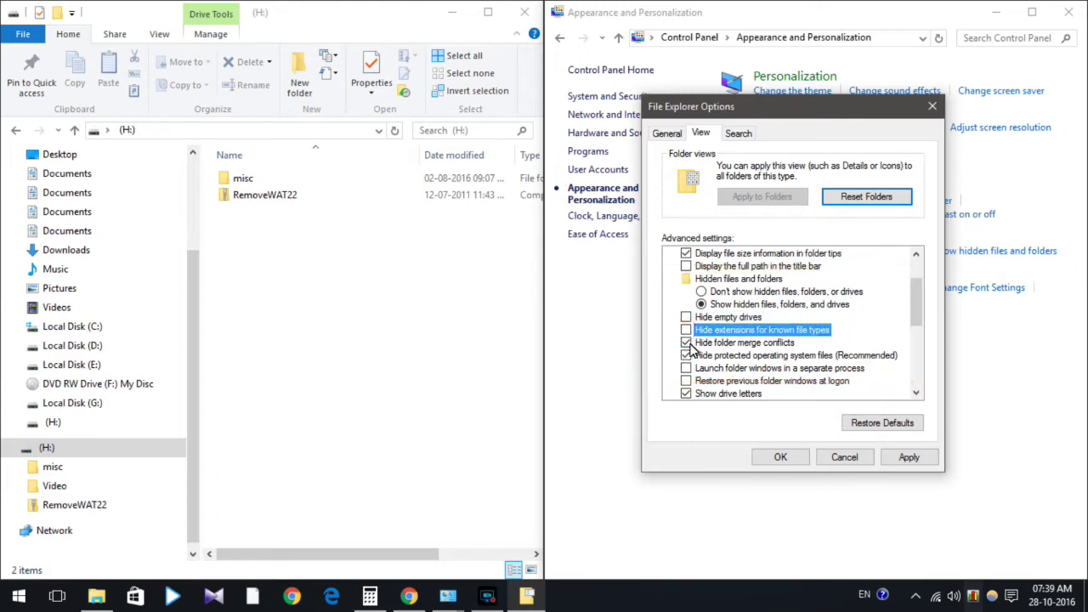
click(686, 342)
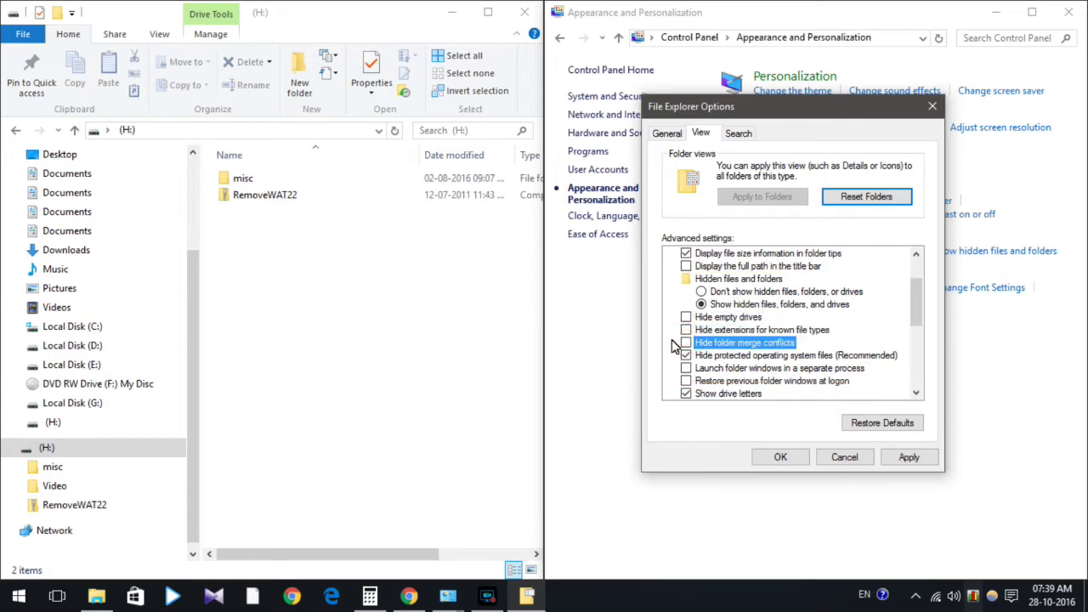
click(686, 356)
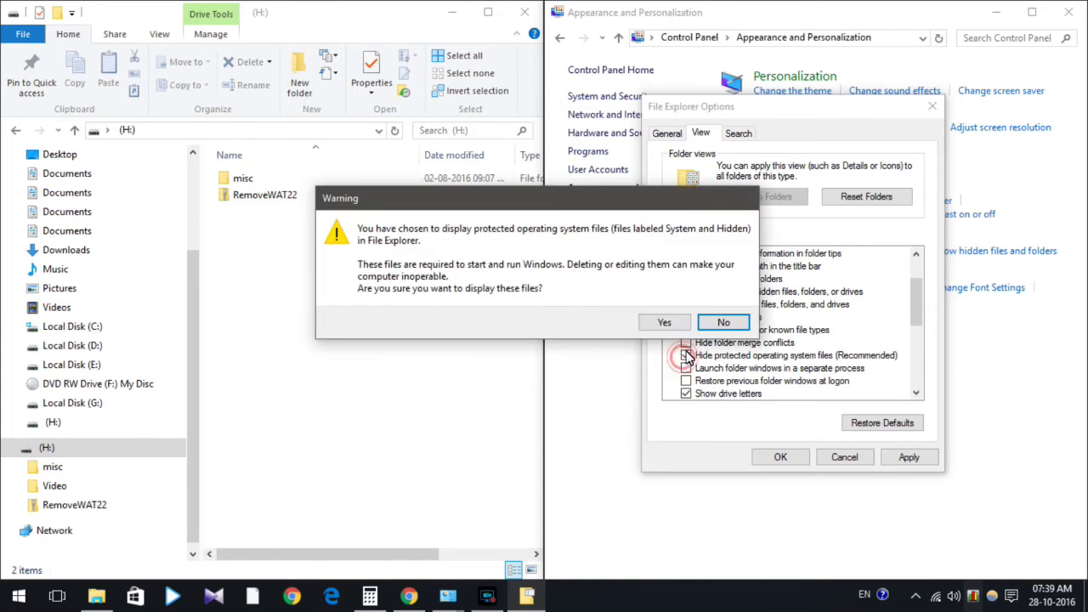
click(664, 324)
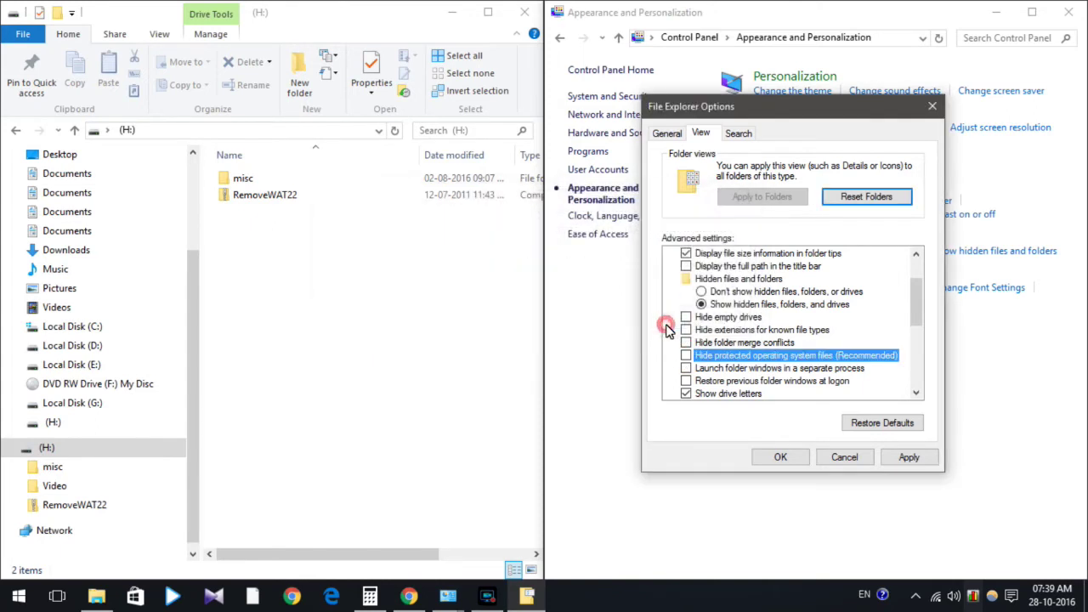
click(905, 457)
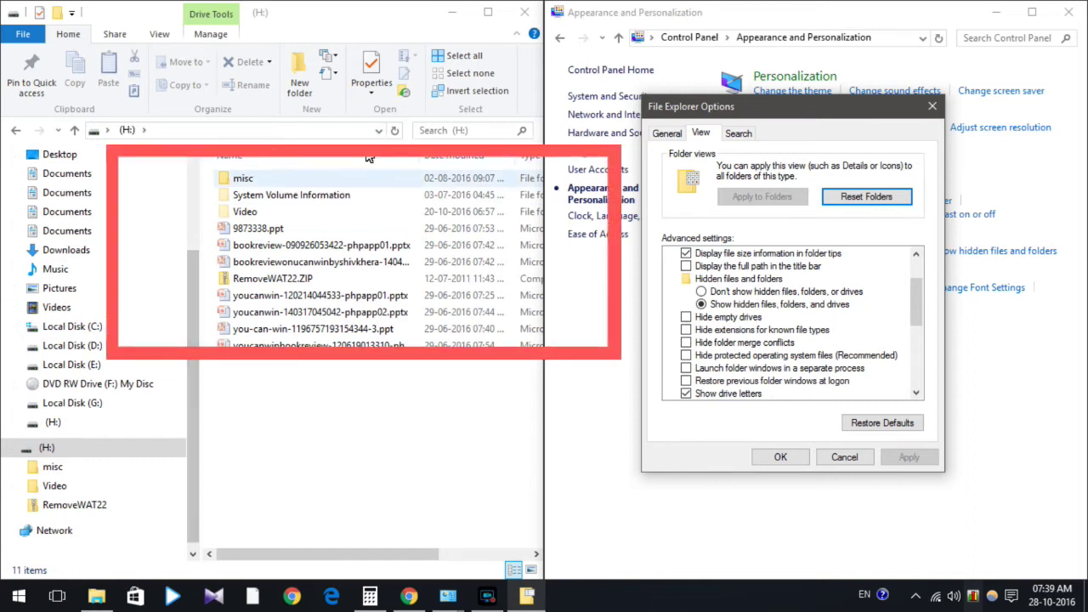
click(776, 457)
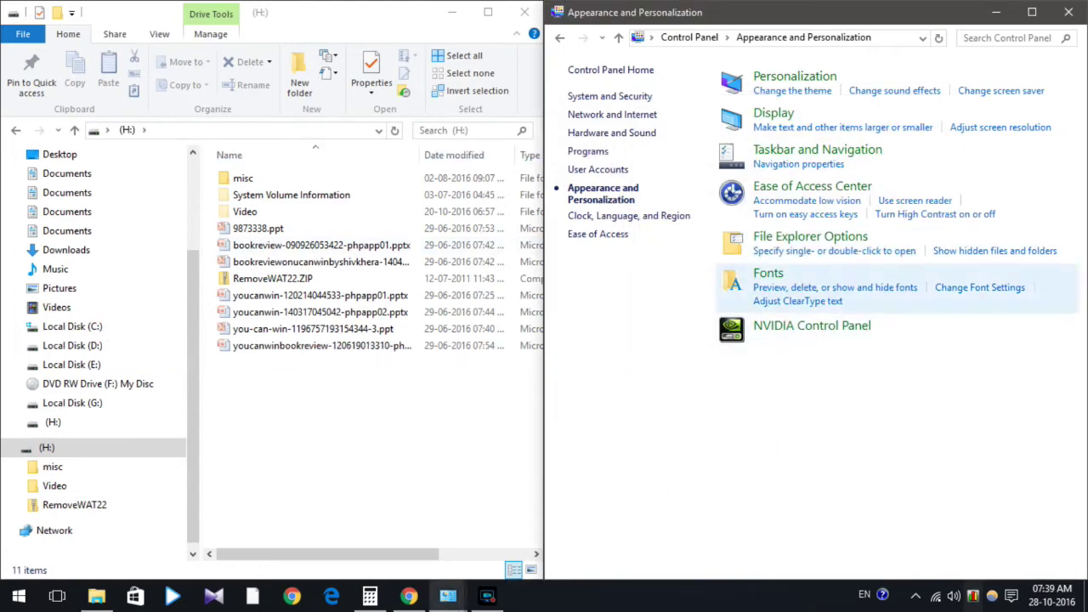
Reopen the hidden files and folders settings and select Don't show hidden files, folders, or drives.
click(973, 252)
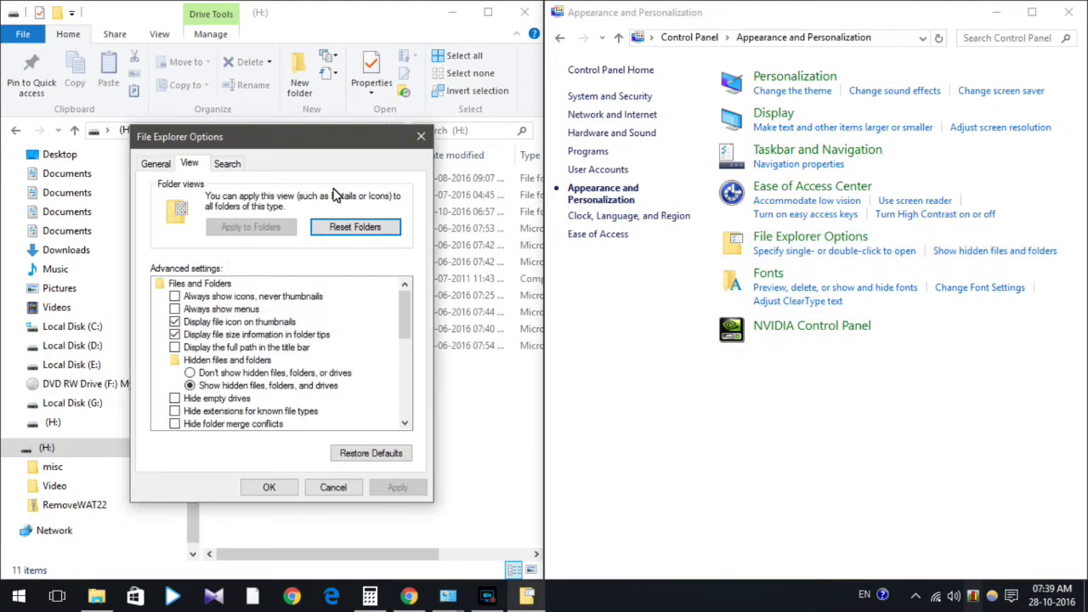
drag(240, 132, 713, 81)
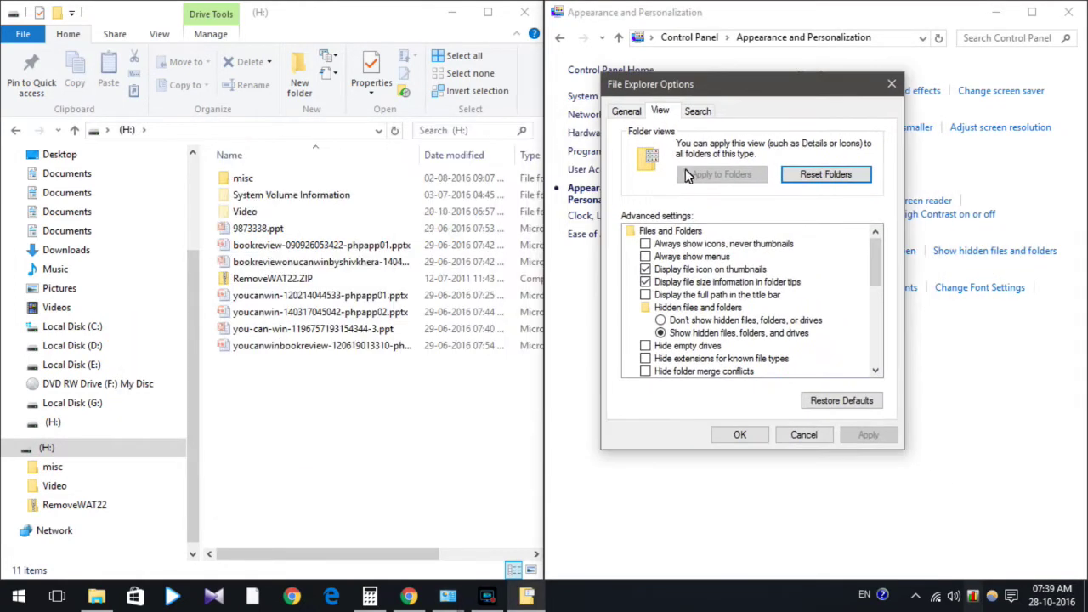
click(672, 321)
drag(875, 265, 873, 290)
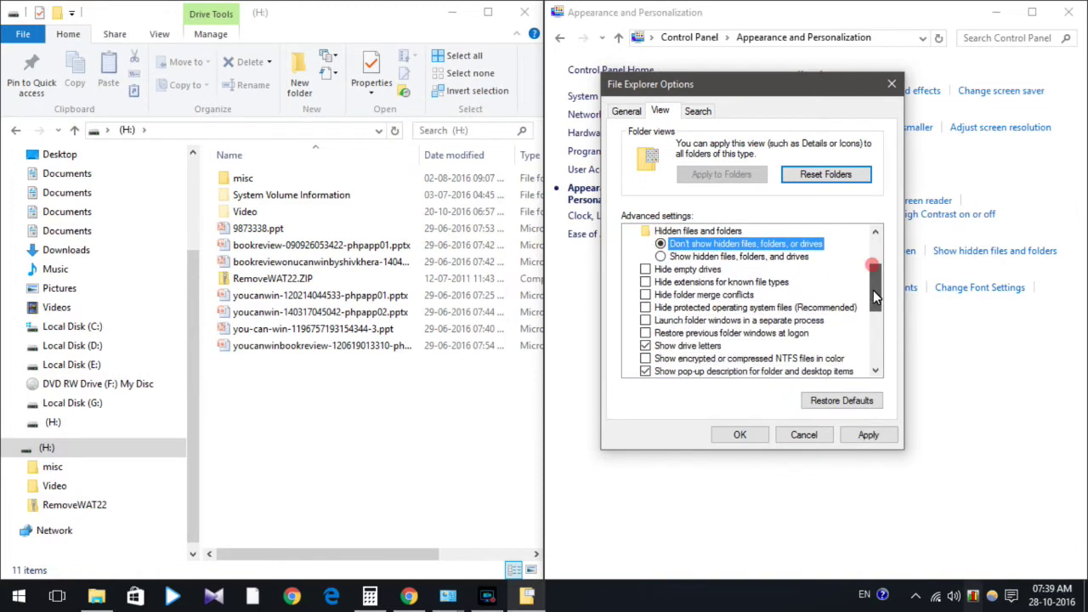
Re-enable hiding of protected operating system files, folder merge conflicts, known file extensions, and empty drives, and apply the settings.
click(671, 308)
click(672, 295)
click(672, 283)
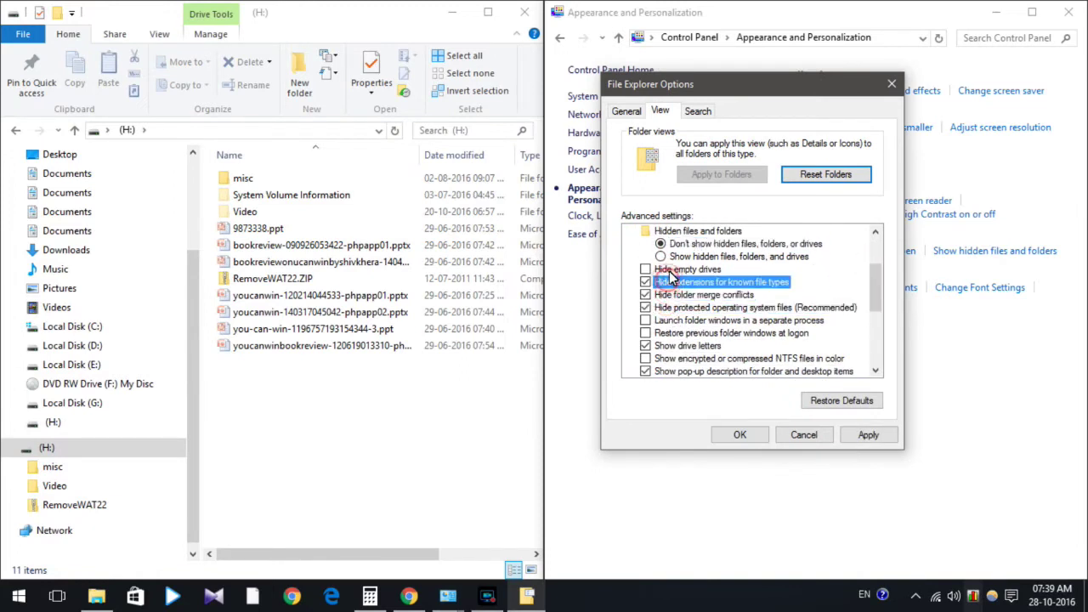
click(667, 270)
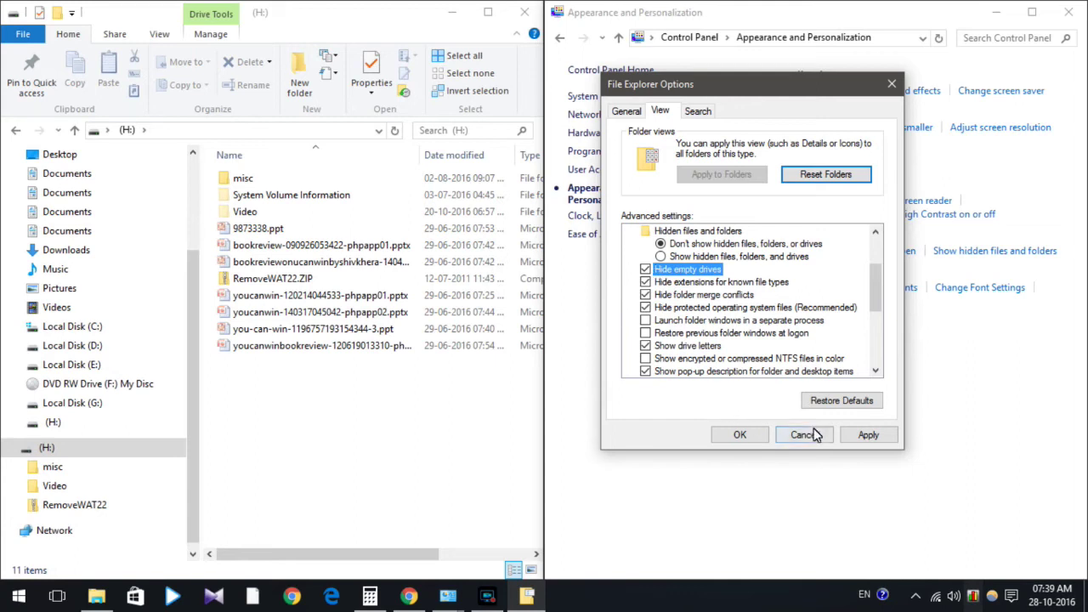
click(861, 434)
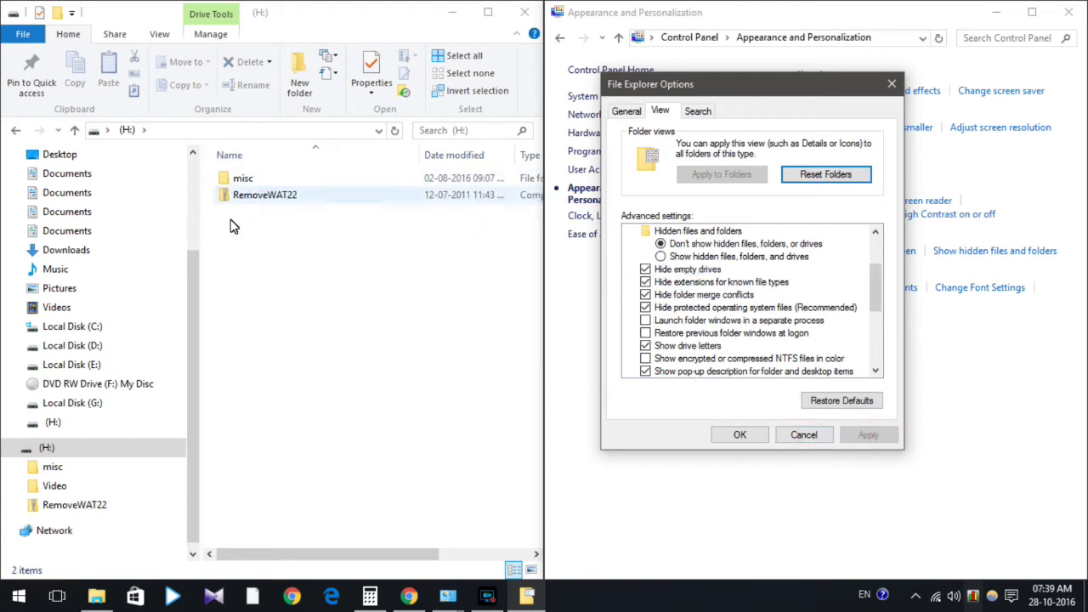
click(762, 441)
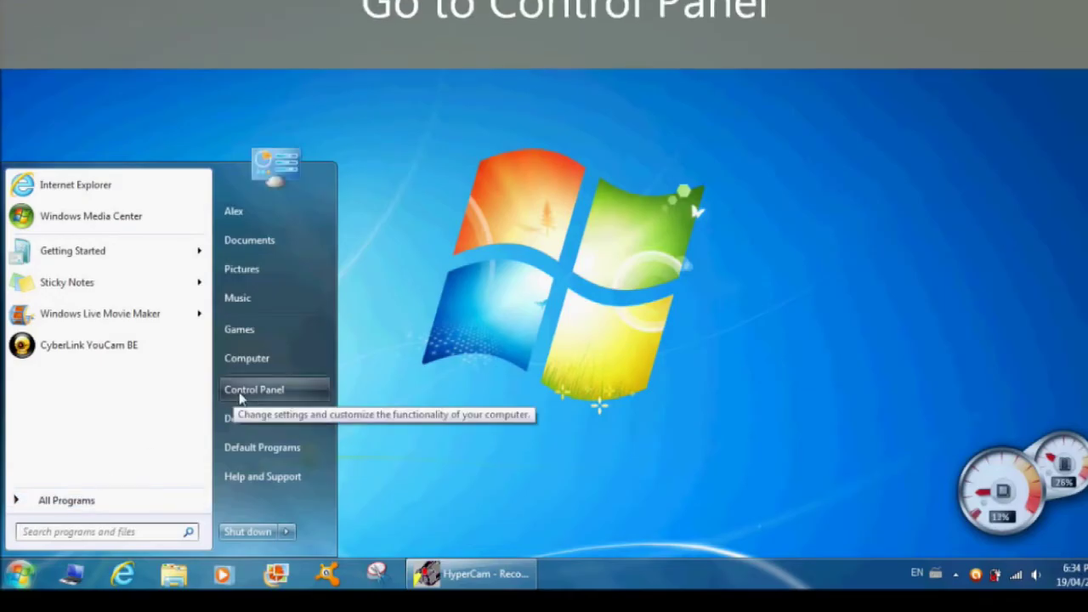
On the Windows 7 desktop, open Control Panel's hidden files and folders settings under Appearance and Personalization.
click(247, 390)
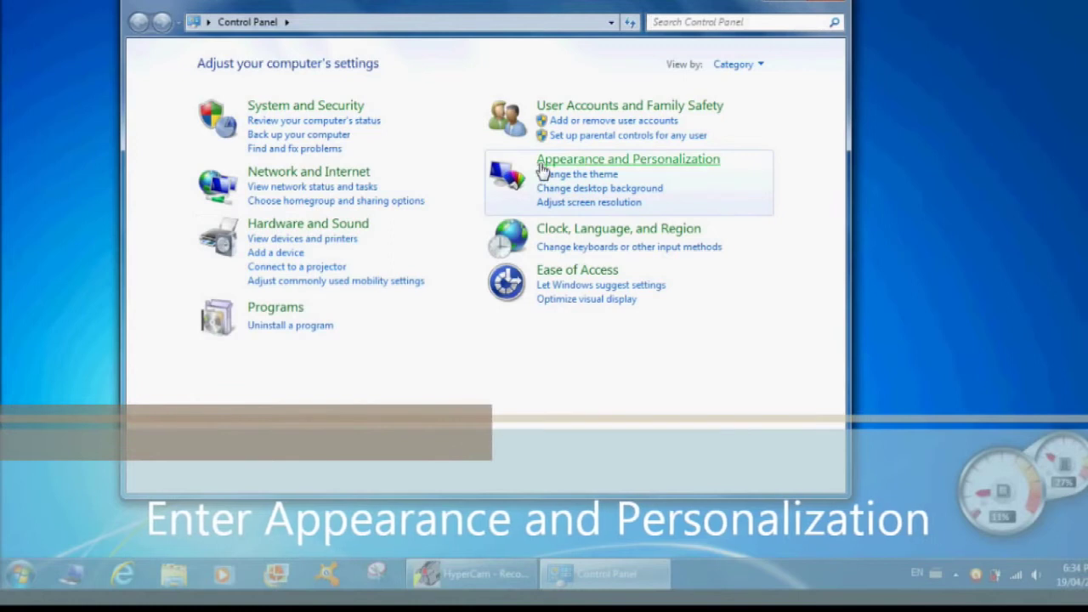
click(680, 163)
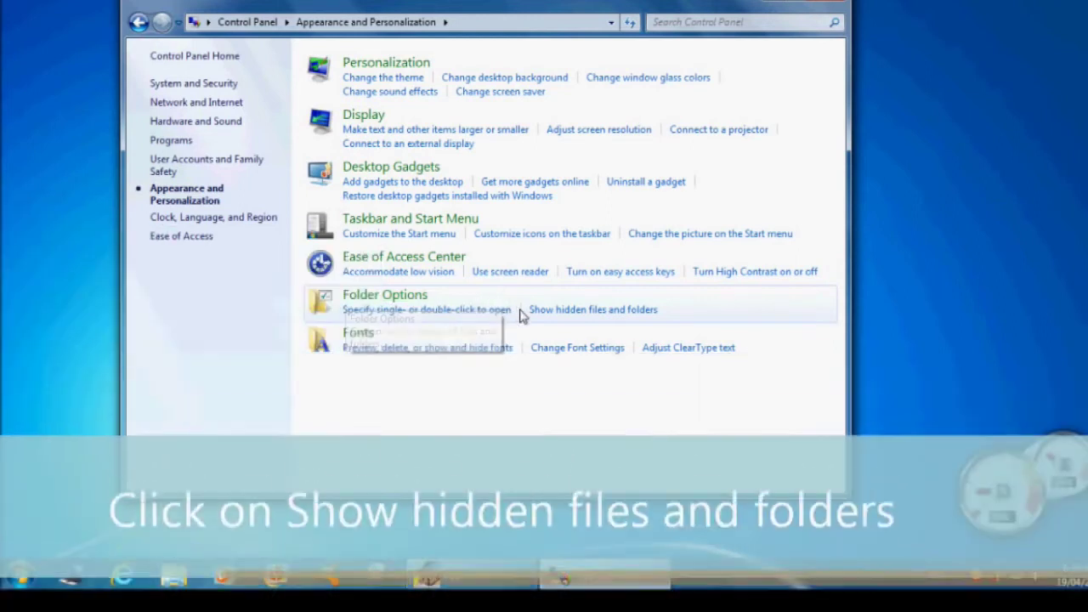
click(651, 316)
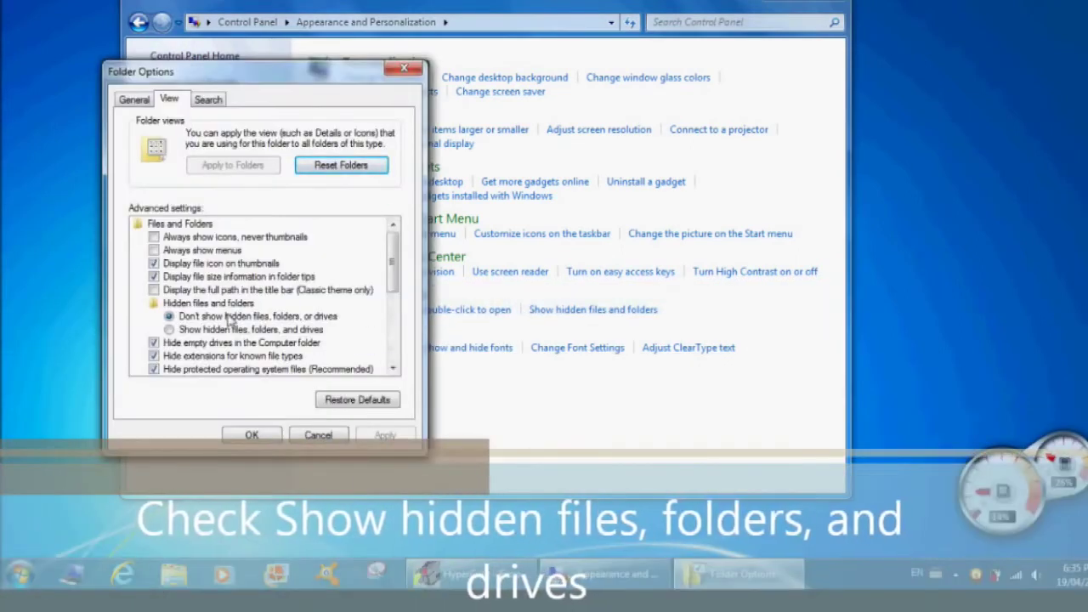
Select Show hidden files, folders, and drives in Folder Options and stop hiding protected operating system files, accepting the warning.
click(170, 330)
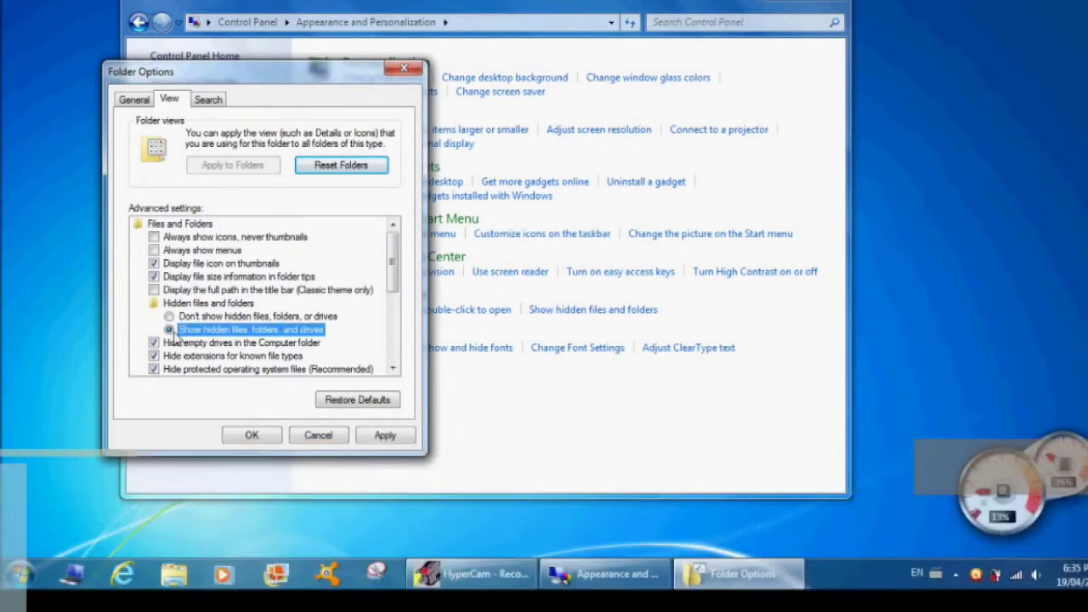
click(155, 370)
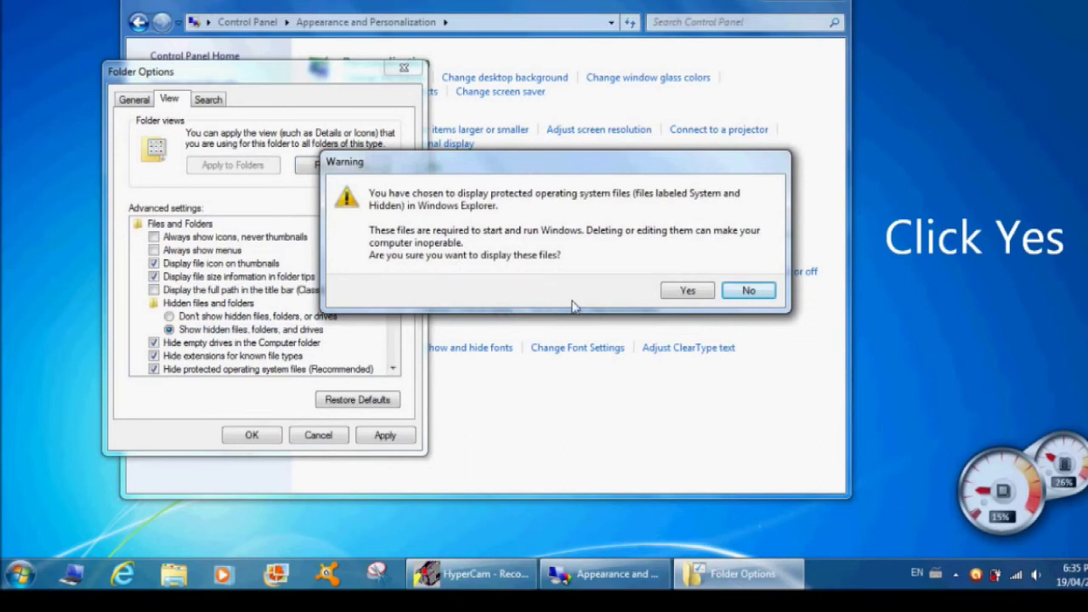
click(688, 291)
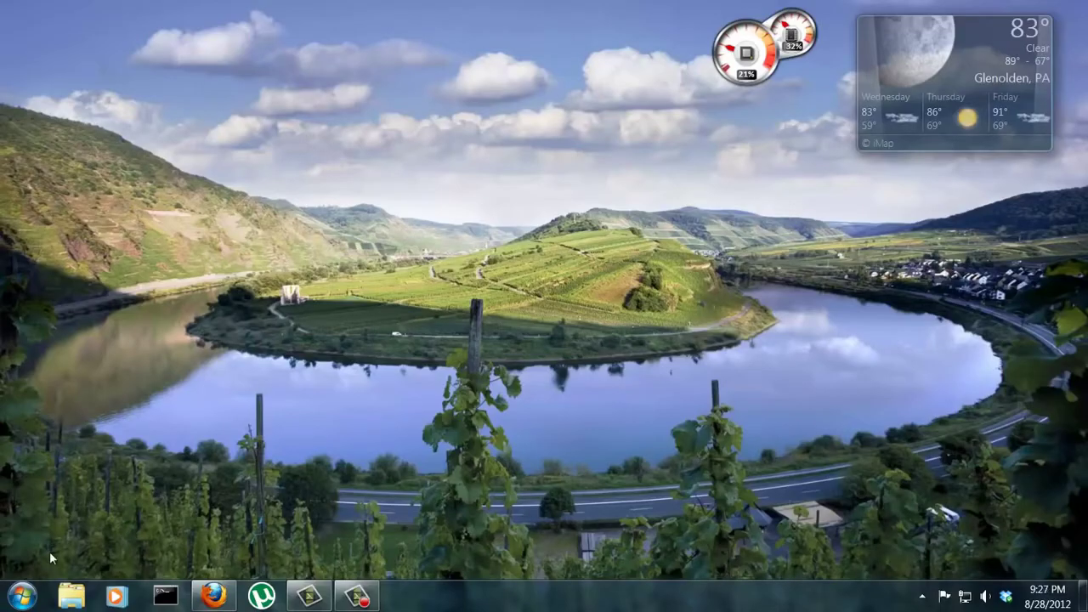
Open the WINVISTA (C:) drive from Computer and examine its visible items, including the InstallHelper and RHDSetup files.
click(22, 596)
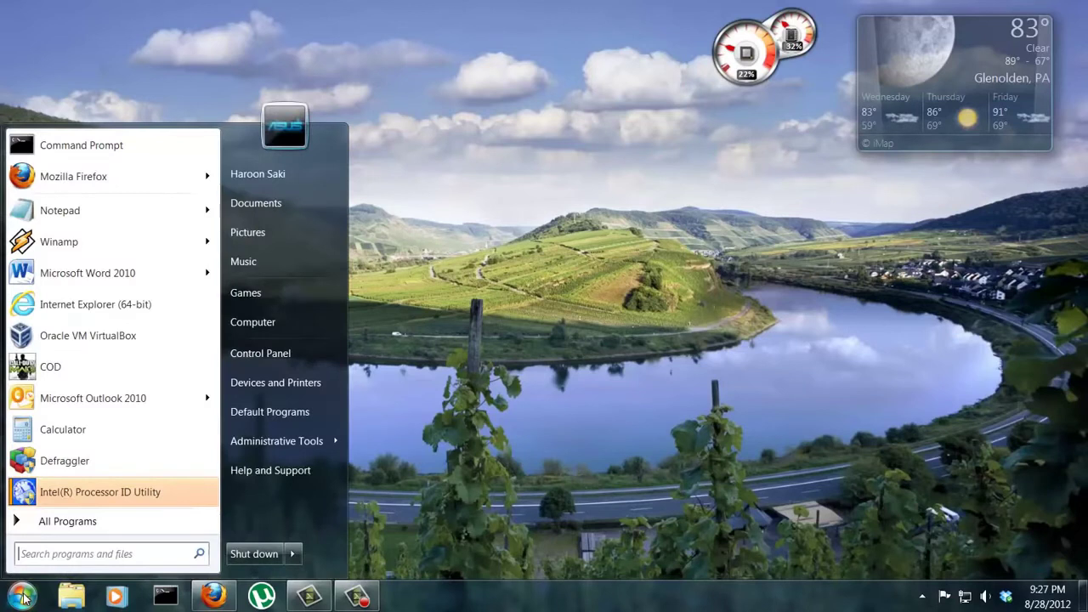
click(265, 332)
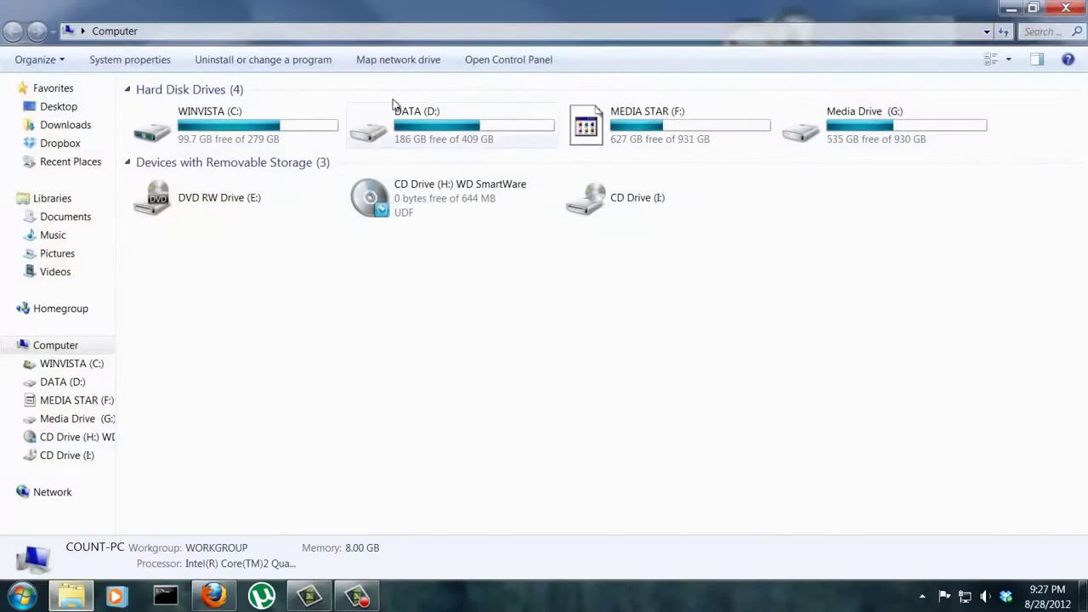
double_click(242, 136)
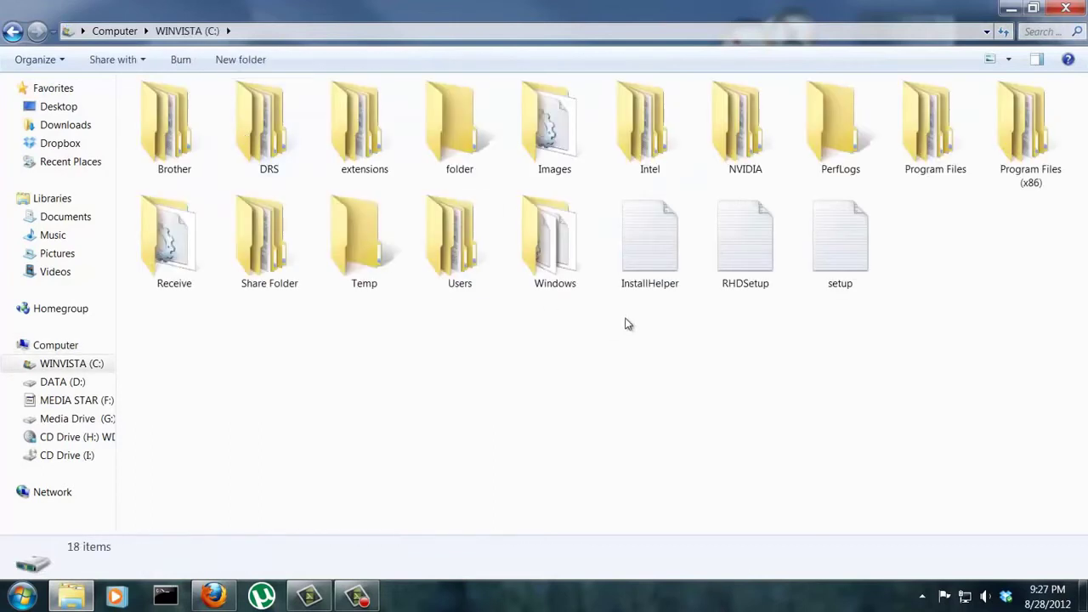
click(648, 268)
click(739, 265)
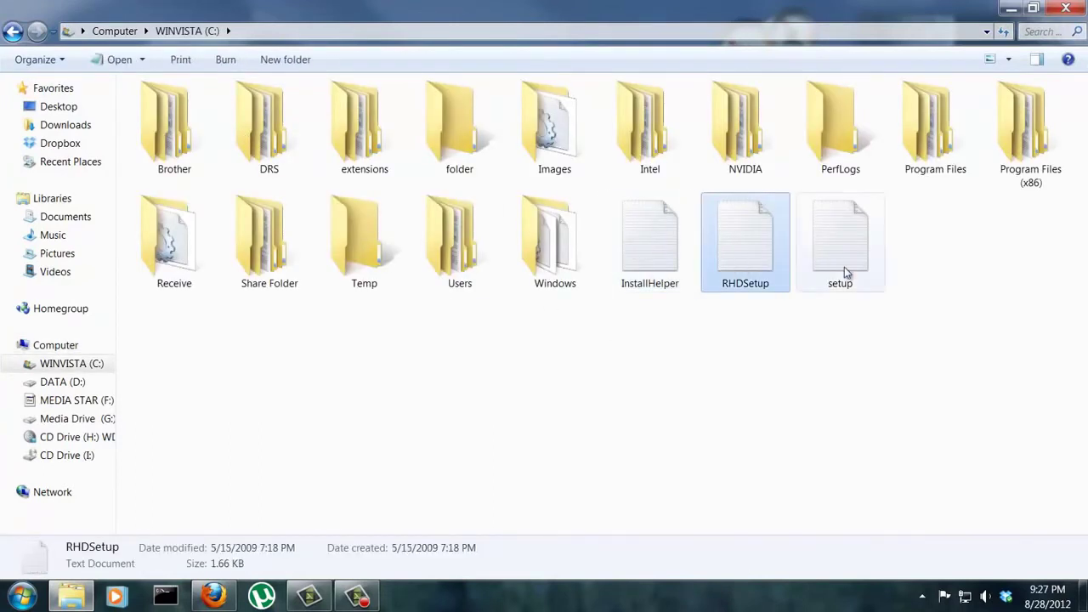
Open Folder Options from the WINVISTA (C:) window and review the advanced view settings for hidden and protected files.
click(820, 272)
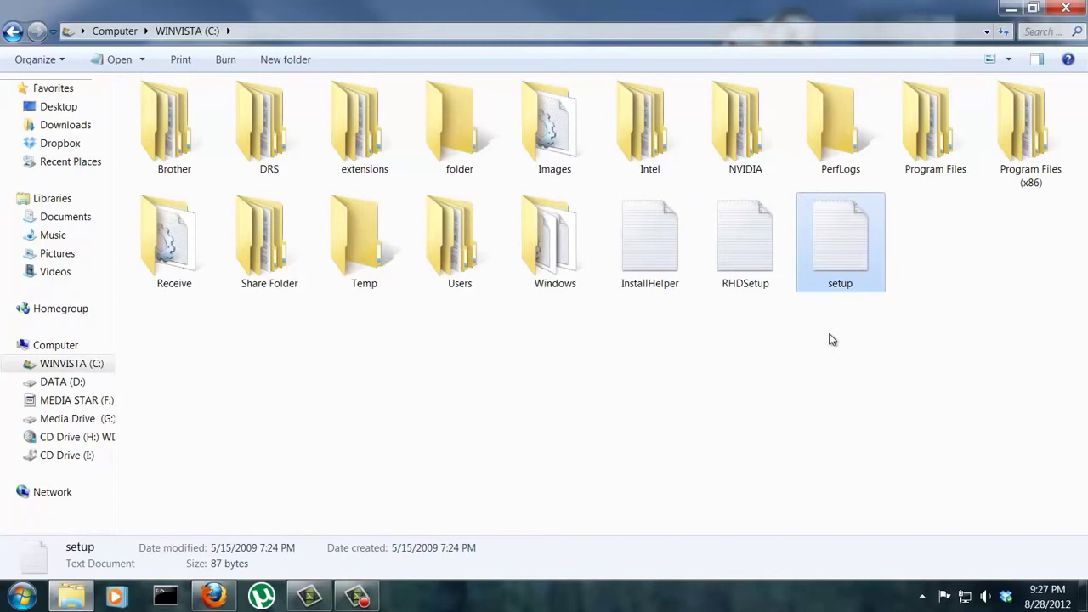
click(664, 200)
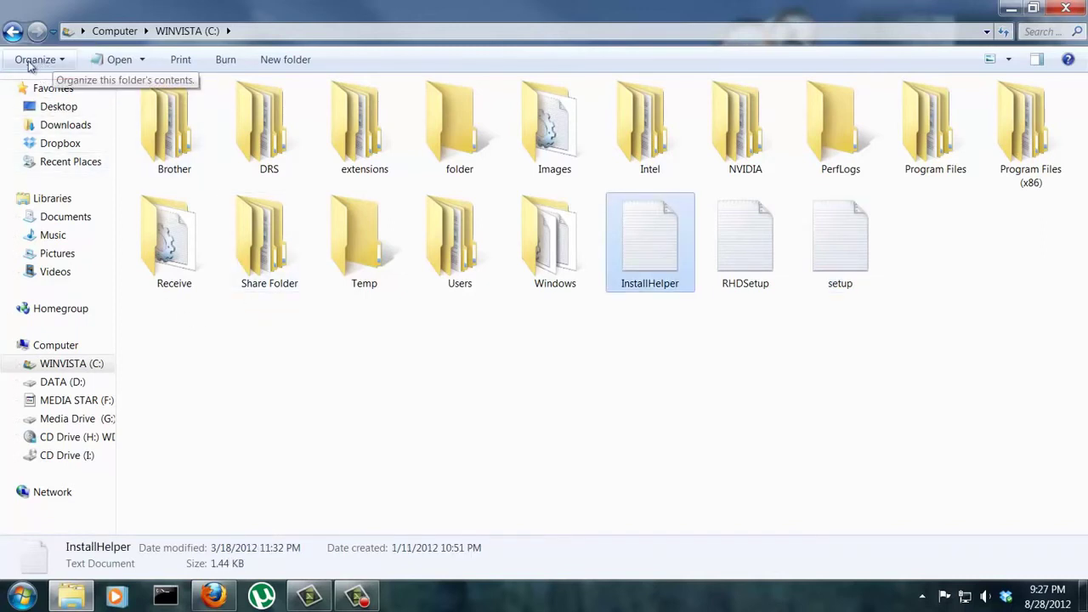
click(35, 61)
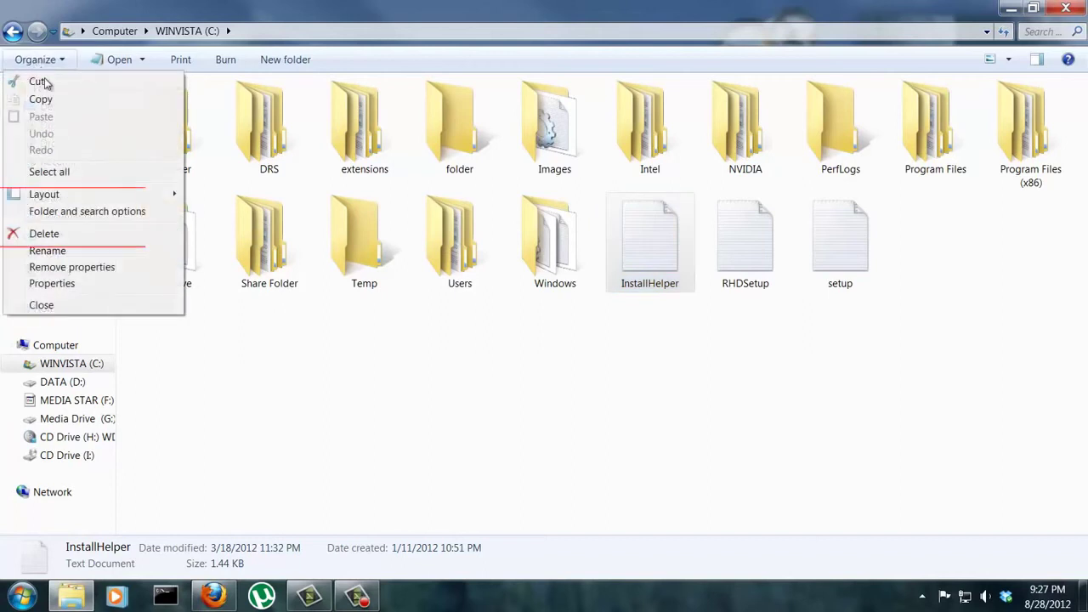
click(74, 214)
drag(149, 89, 263, 148)
click(190, 159)
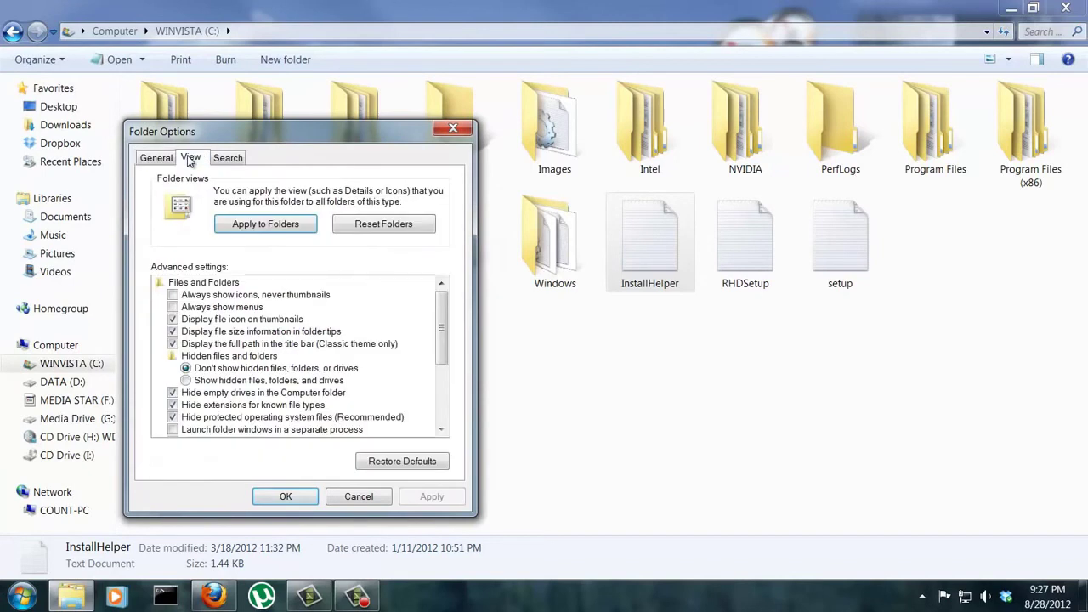
drag(439, 311, 444, 299)
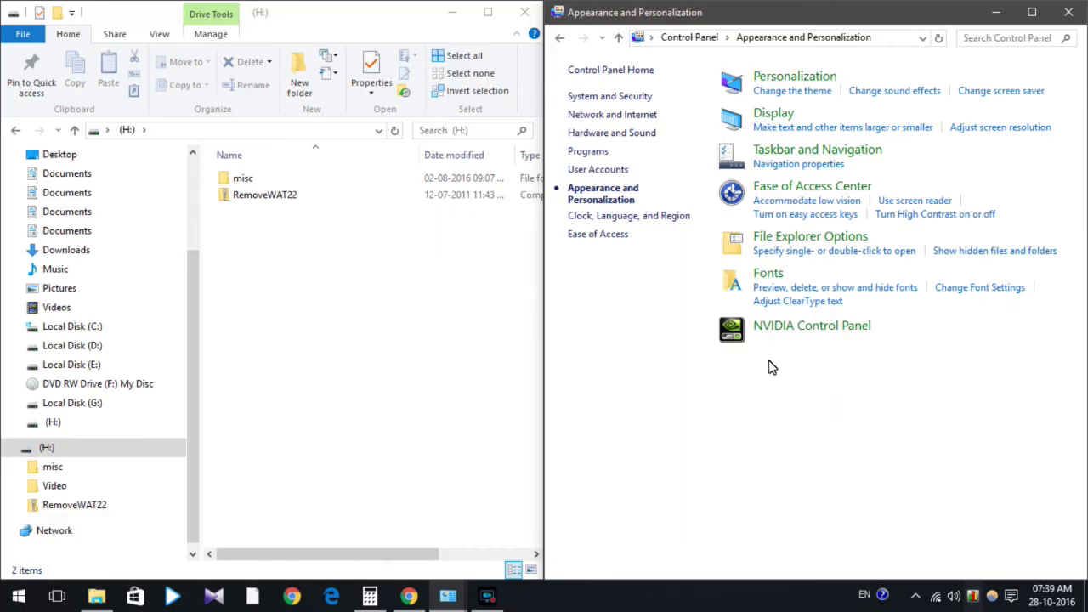
In the Windows 10 File Explorer window for drive H:, turn on display of hidden items and turn it off again.
click(335, 372)
click(159, 36)
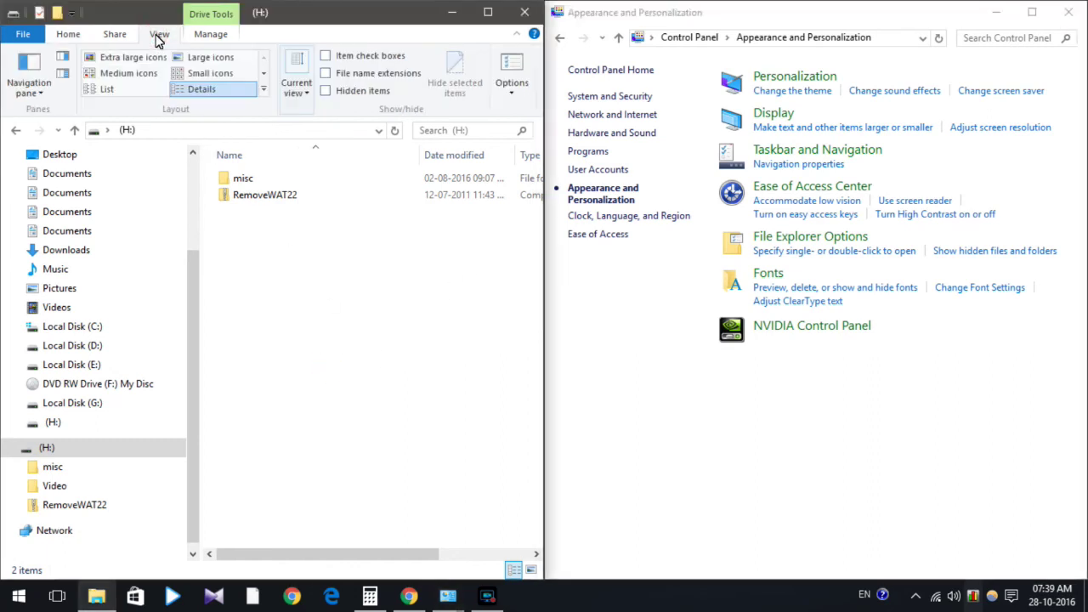
click(325, 91)
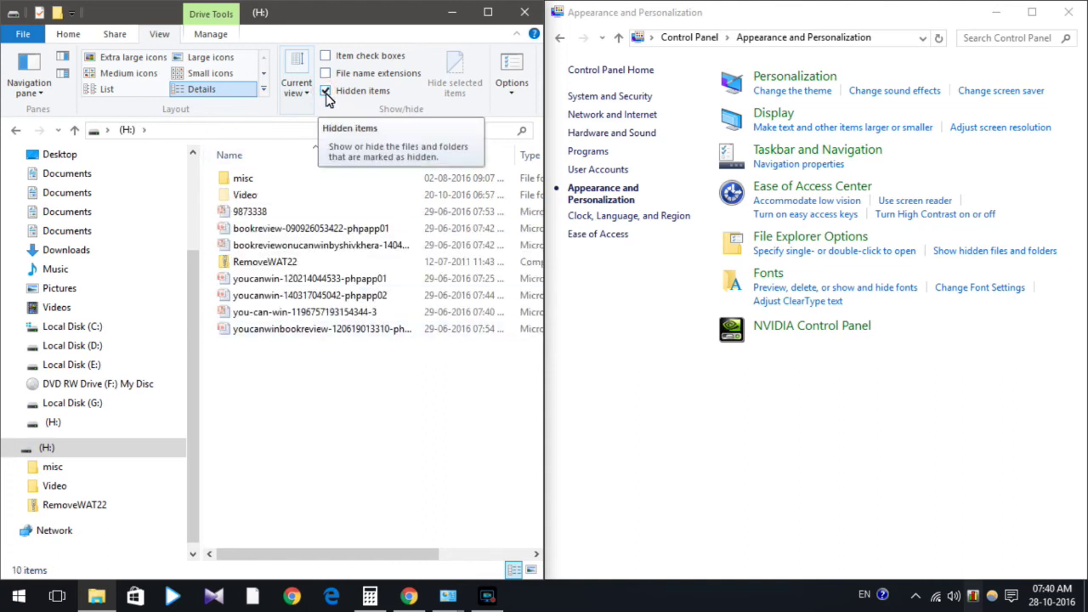
click(325, 91)
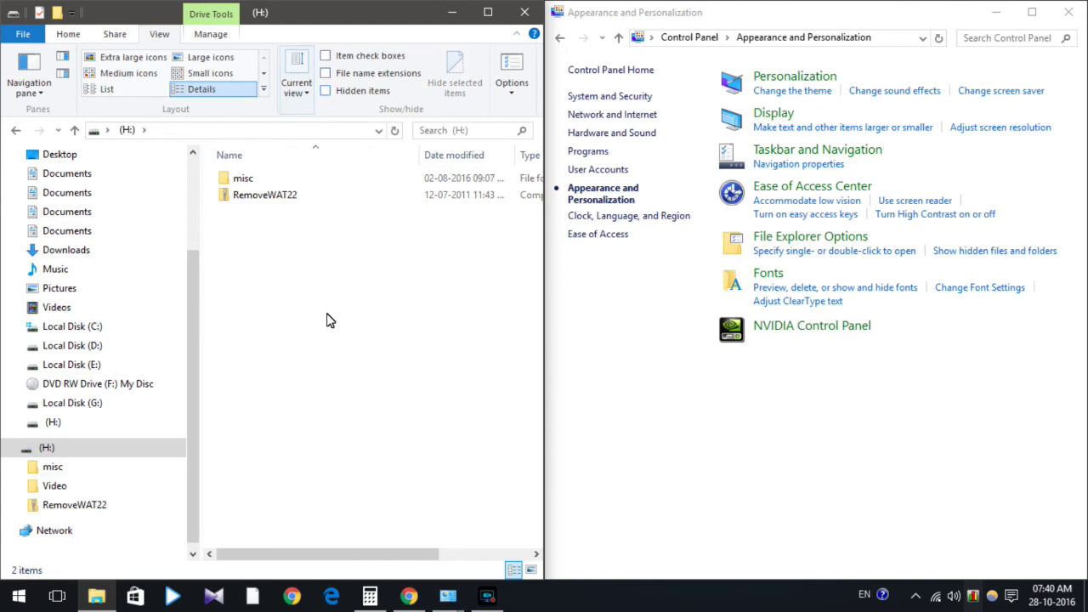
Open Folder Options from the drive H: window and review the advanced view settings for hidden and protected operating system files.
click(525, 99)
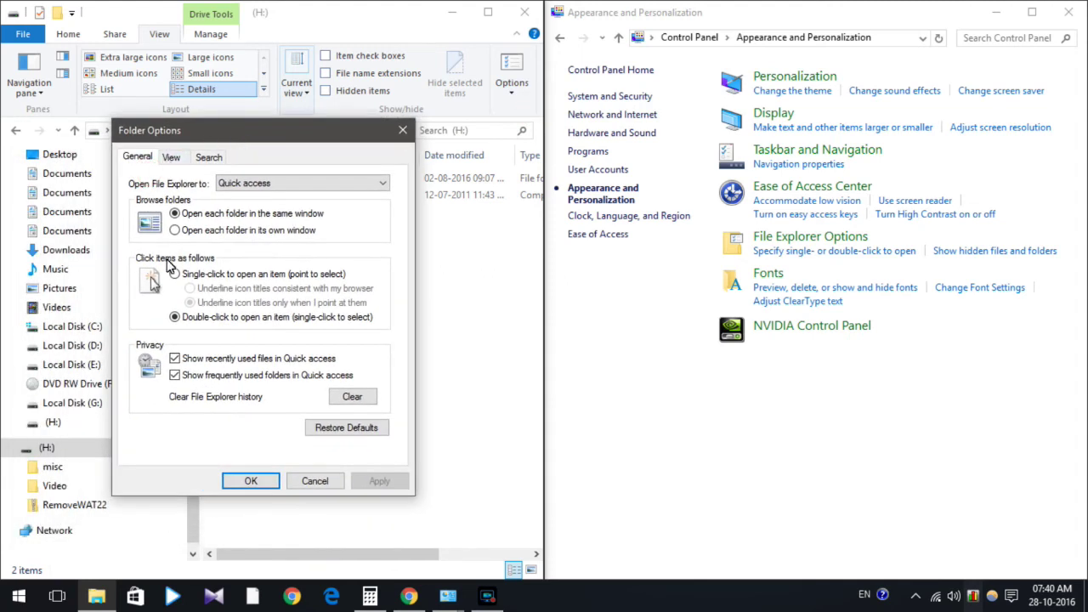
click(172, 158)
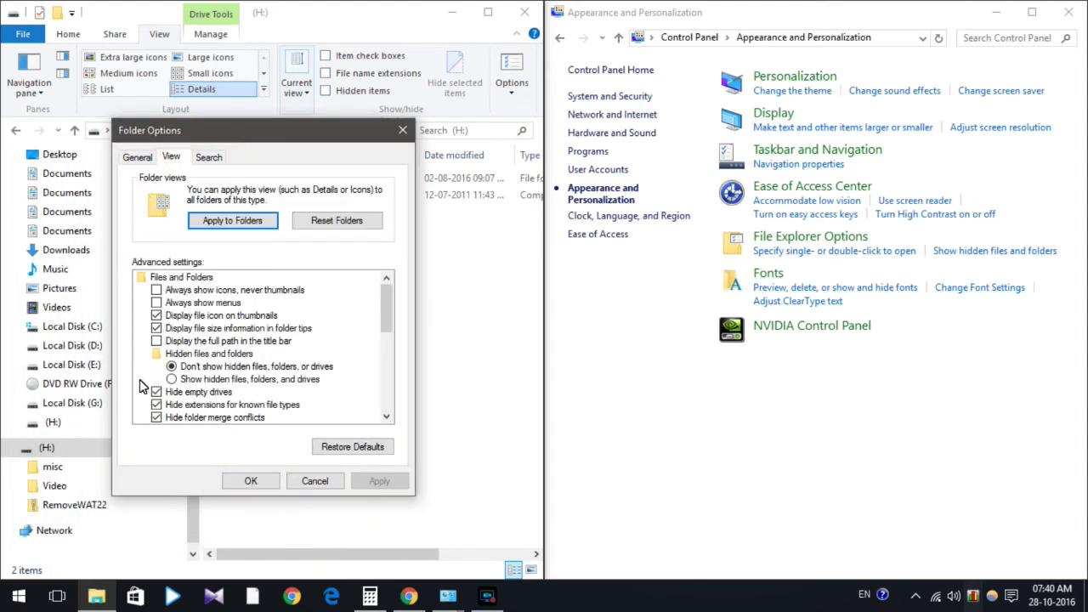
drag(382, 306, 378, 323)
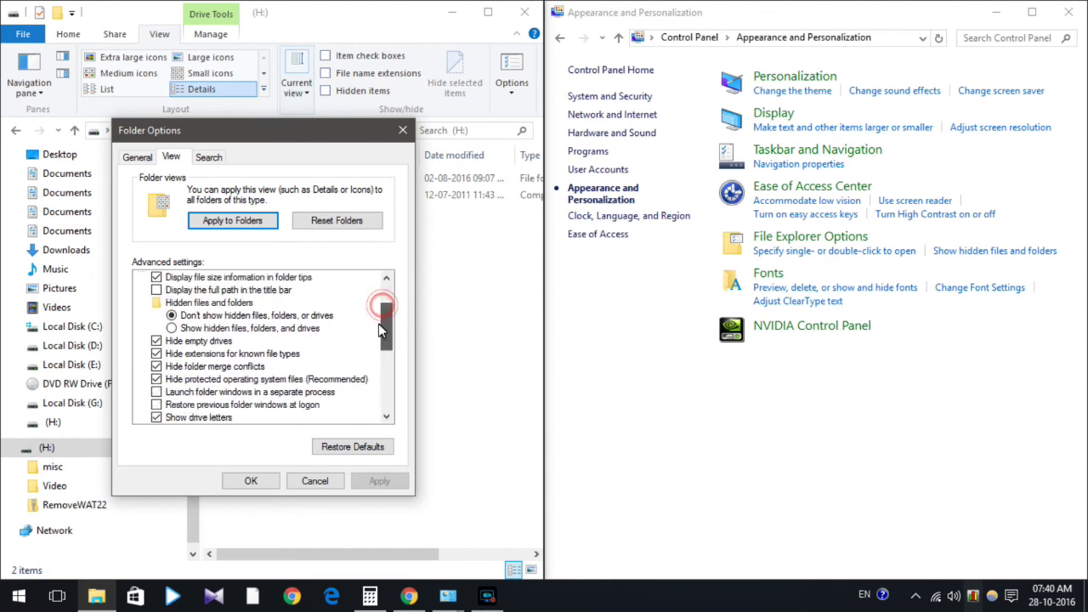